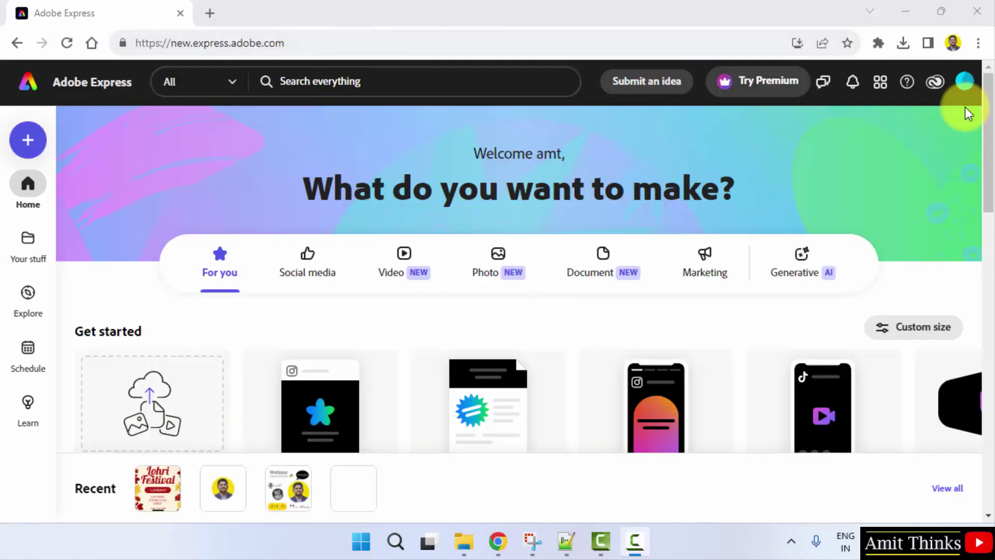
# Browse Popular templates, view all Instagram square post designs, then return to the templates overview.
pyautogui.scroll(-1, 993, 144)
pyautogui.moveTo(993, 145); pyautogui.dragTo(993, 414)
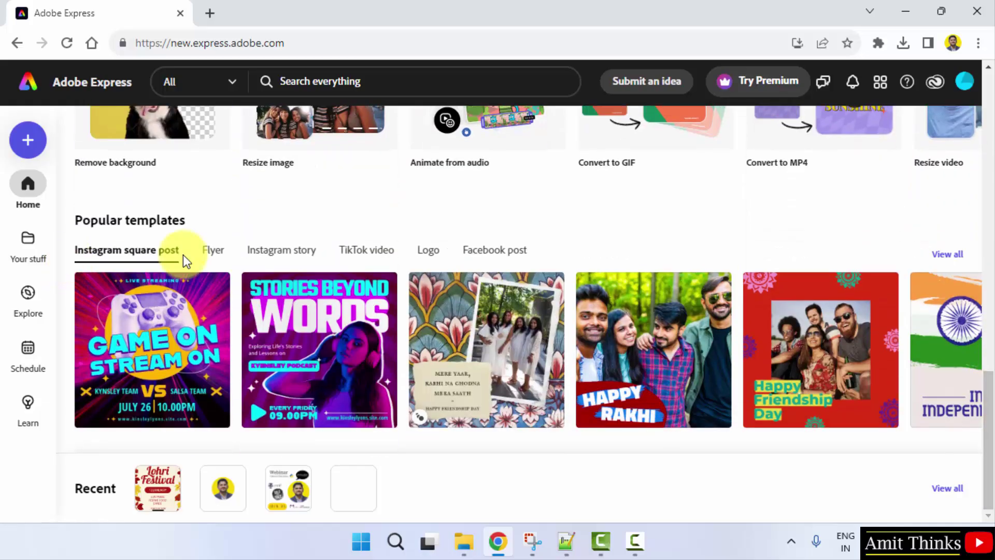
pyautogui.click(961, 257)
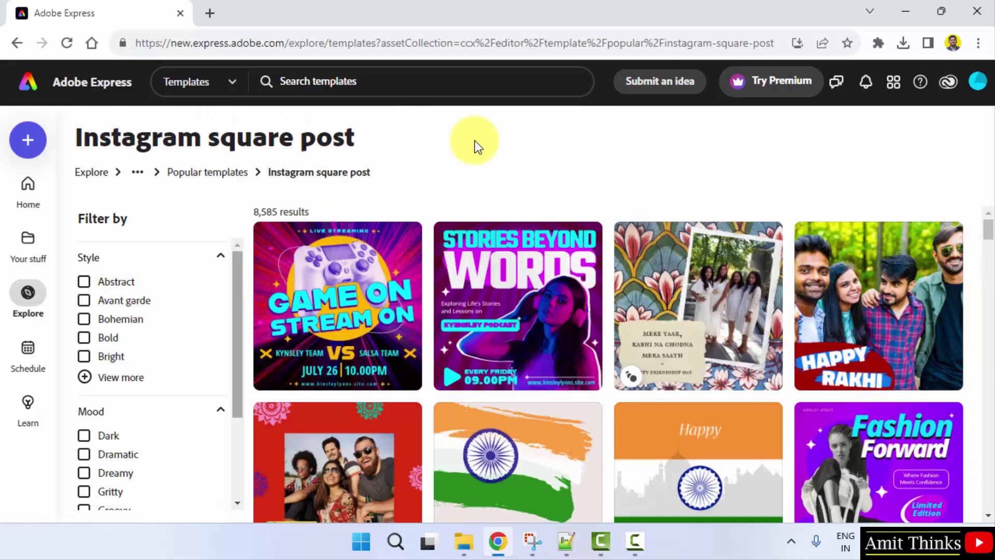
pyautogui.click(202, 177)
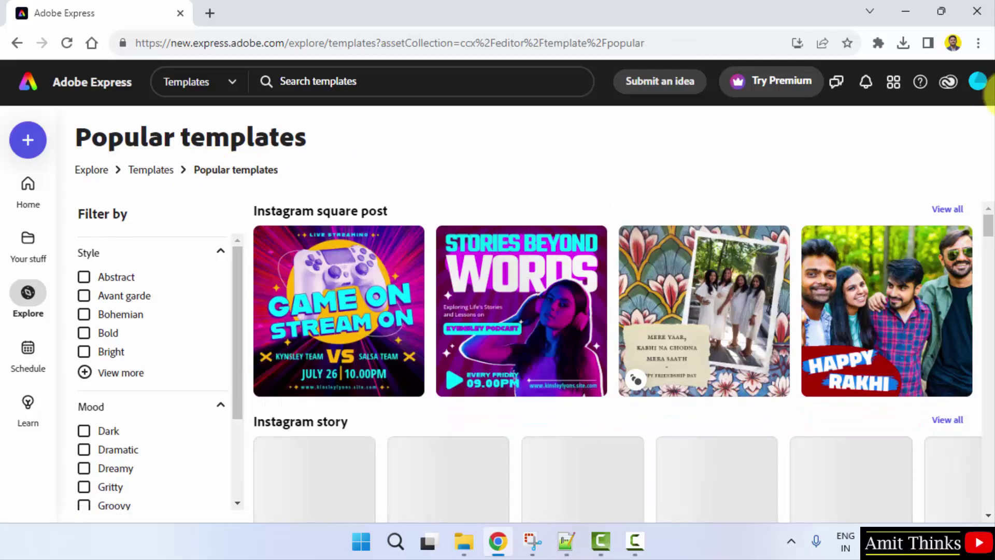
pyautogui.rightClick(991, 248)
pyautogui.click(990, 235)
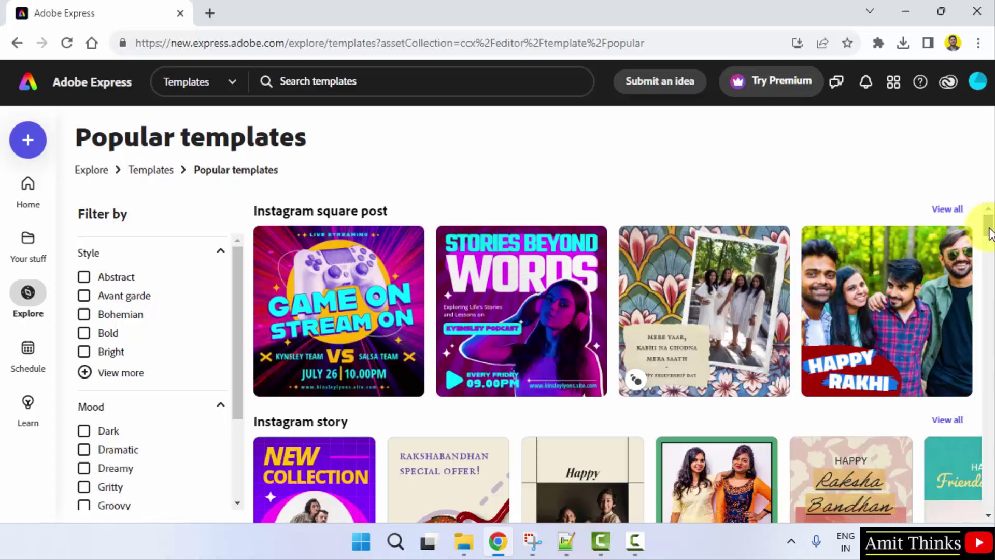
# Scroll the template gallery down to the lavender Rakshabandhan Collection jewelry template.
pyautogui.moveTo(990, 235); pyautogui.dragTo(992, 435)
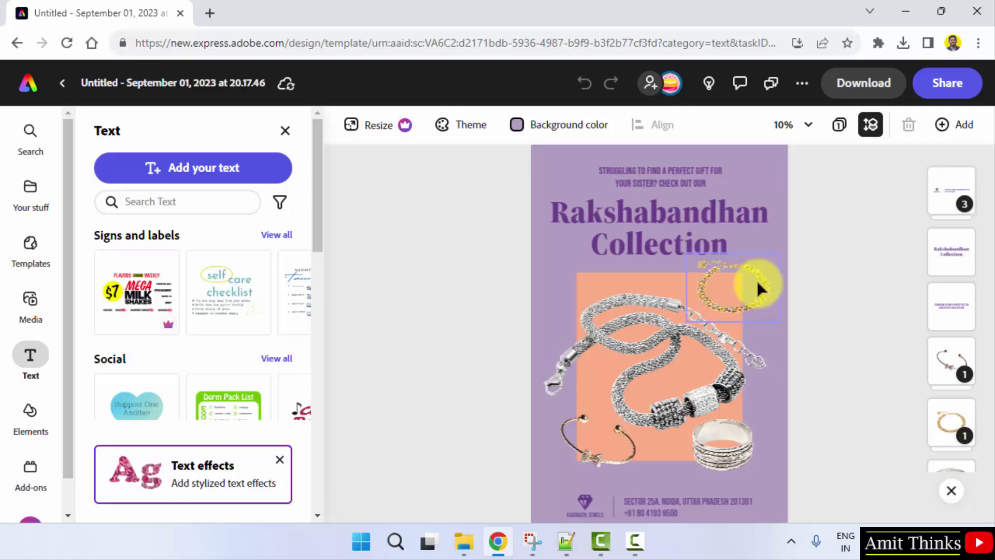
# Delete the small gift-for-your-sister tagline above the title.
pyautogui.click(716, 229)
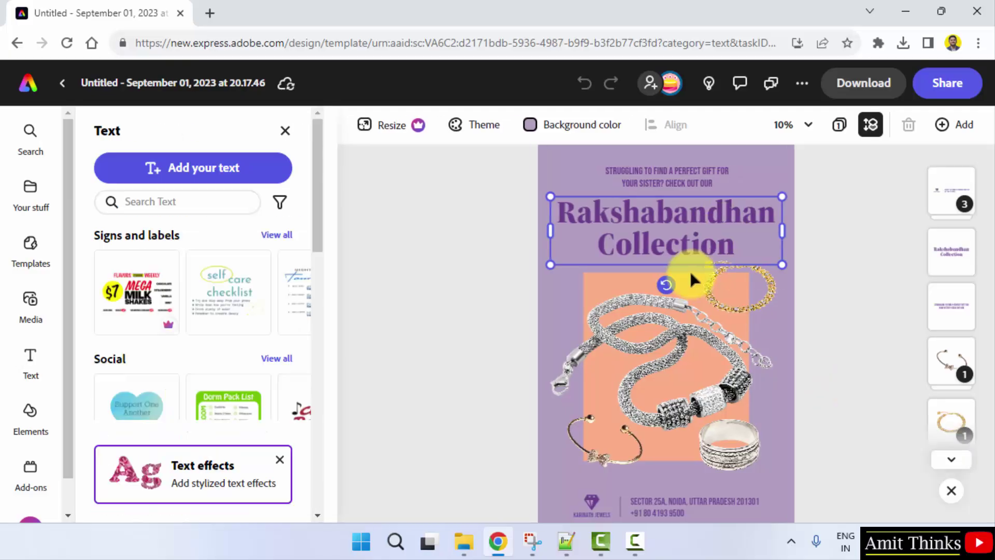
pyautogui.click(736, 288)
pyautogui.click(645, 319)
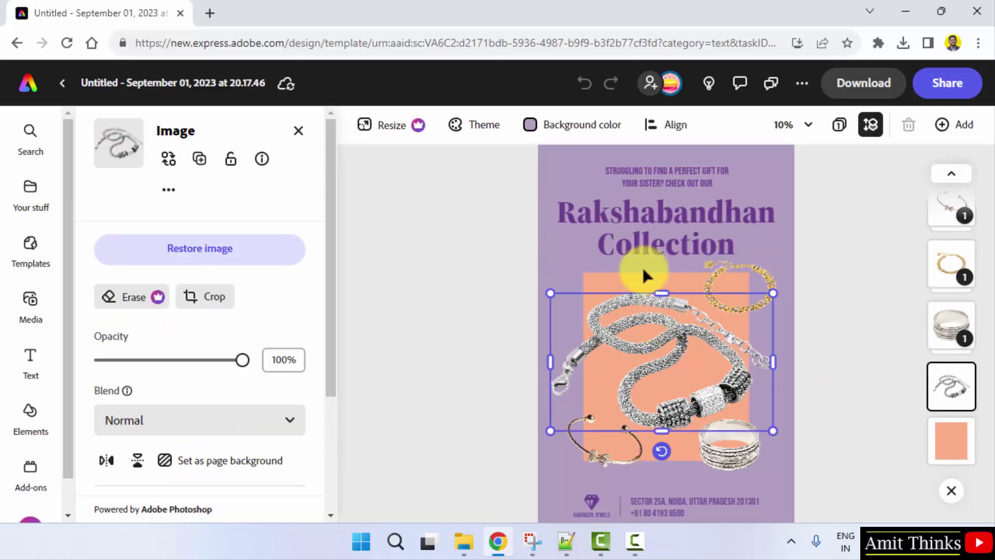
pyautogui.click(670, 174)
pyautogui.rightClick(670, 173)
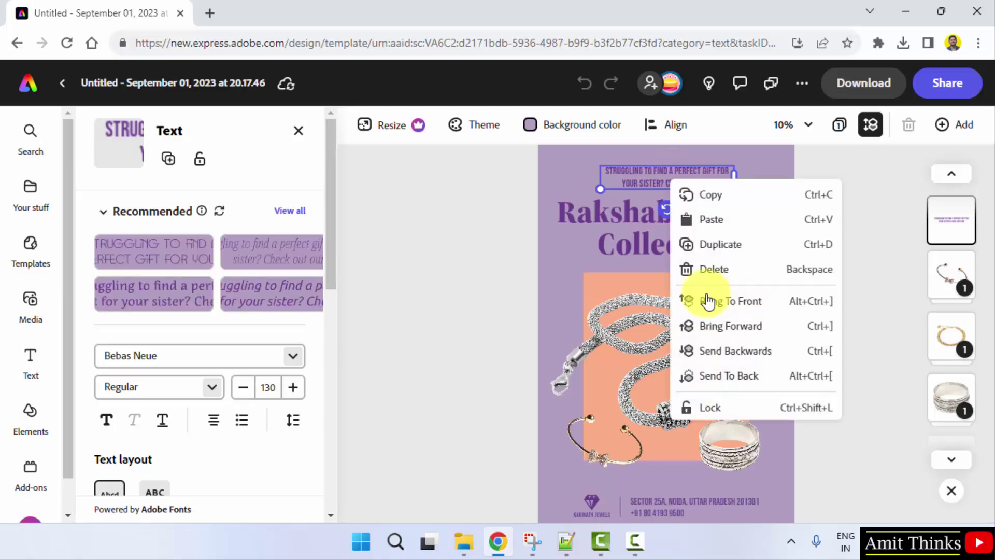
pyautogui.click(733, 275)
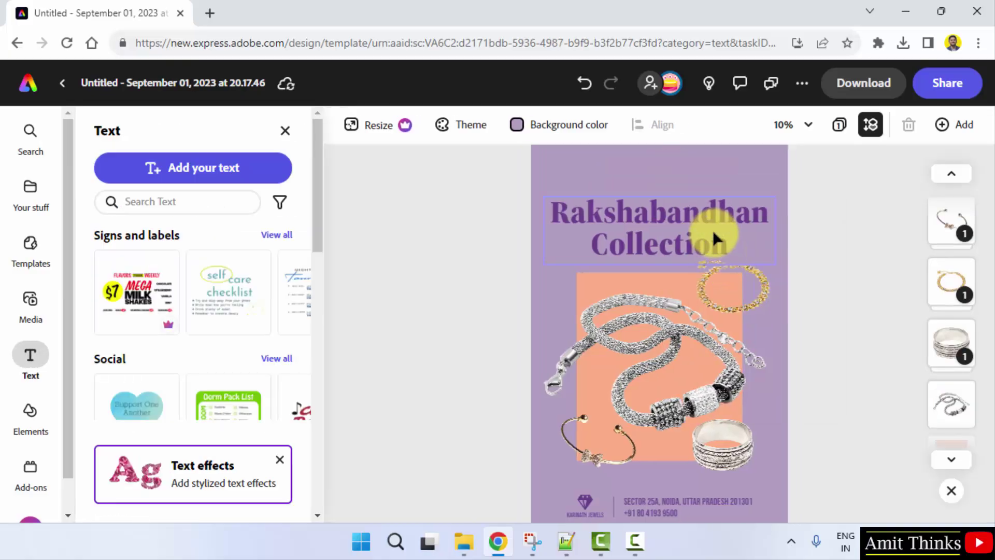
# Move the Rakshabandhan Collection title up to the top of the poster.
pyautogui.moveTo(713, 230); pyautogui.dragTo(723, 204)
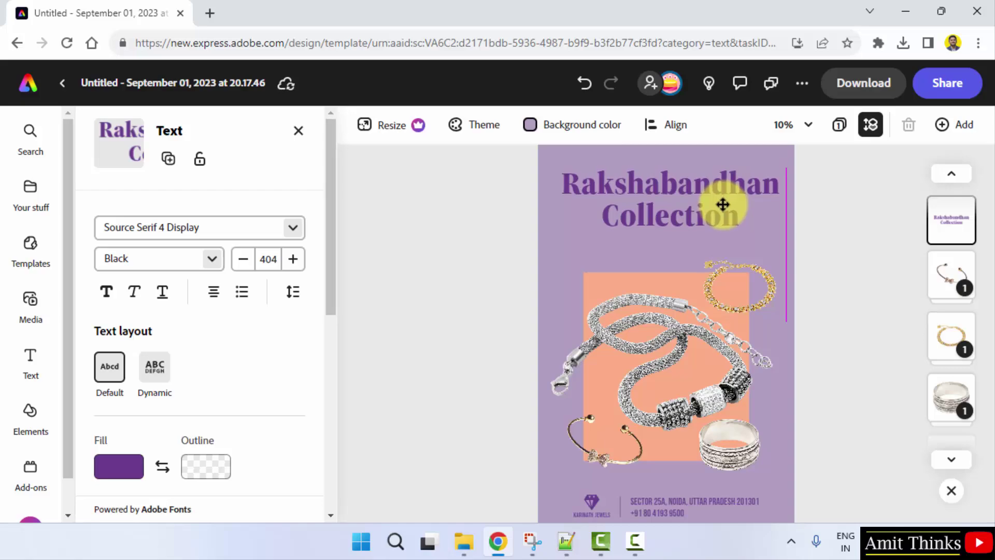
pyautogui.click(864, 300)
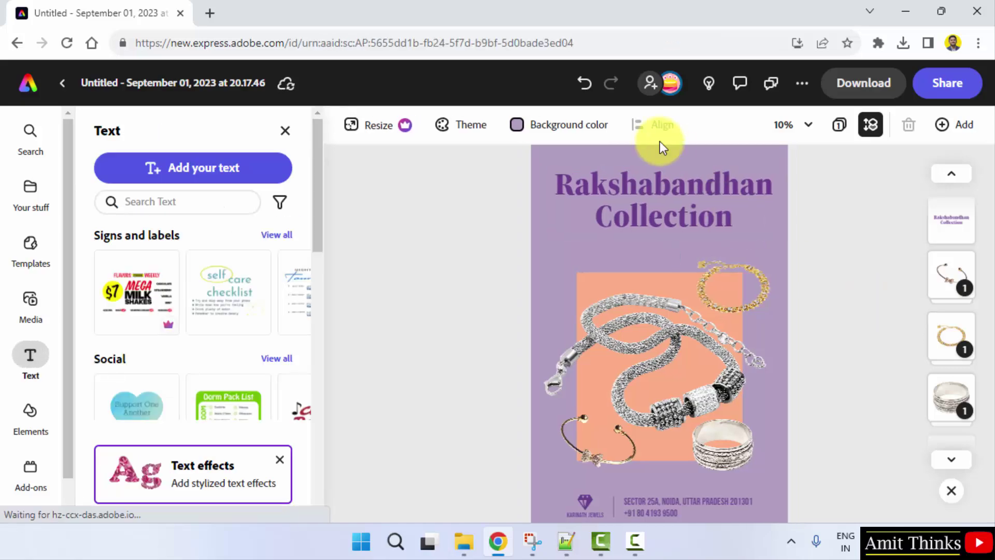
pyautogui.click(550, 223)
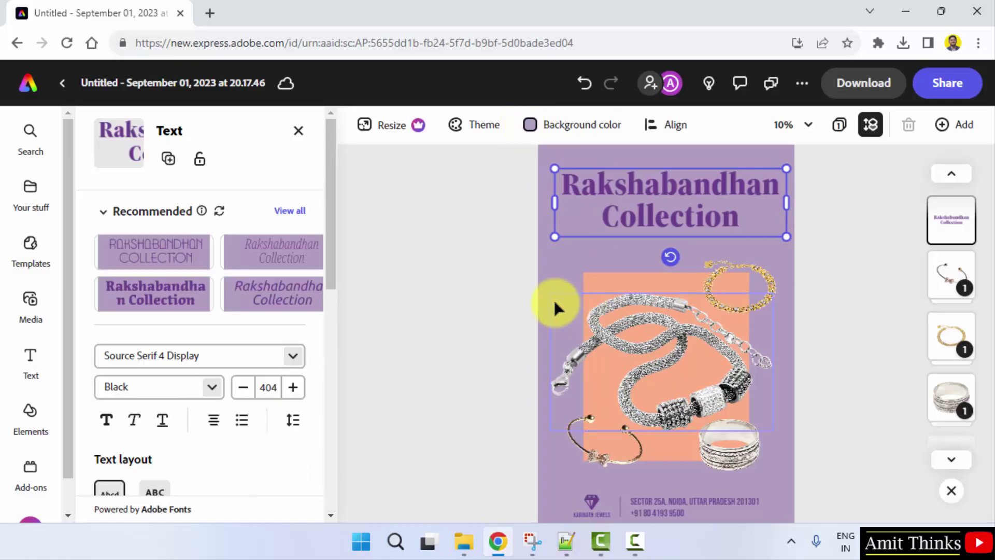
# Change the poster background to the magenta recommended colour.
pyautogui.click(542, 278)
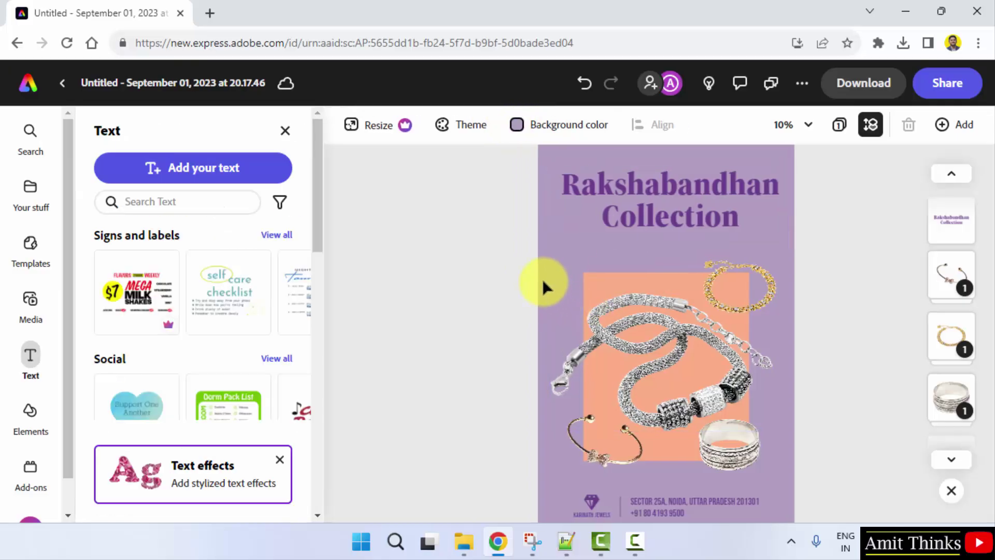
pyautogui.click(544, 126)
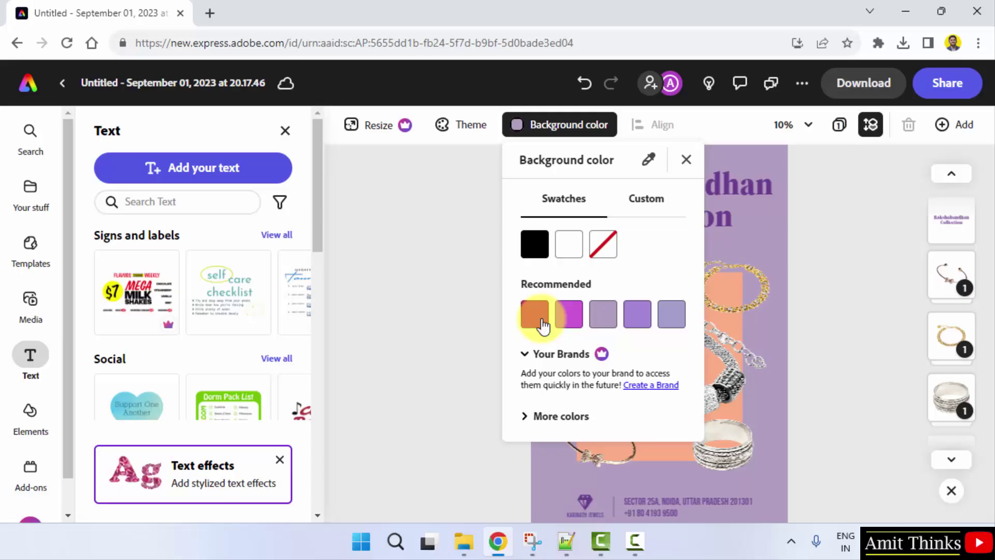
pyautogui.click(566, 317)
pyautogui.click(832, 346)
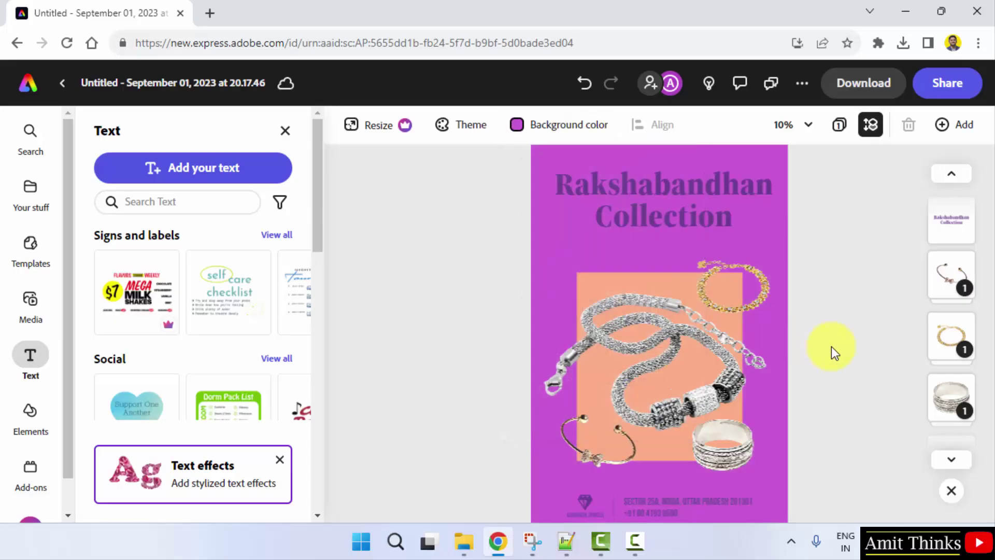
# Restyle the Rakshabandhan Collection title with the Ubuntu Italic recommended style.
pyautogui.click(720, 176)
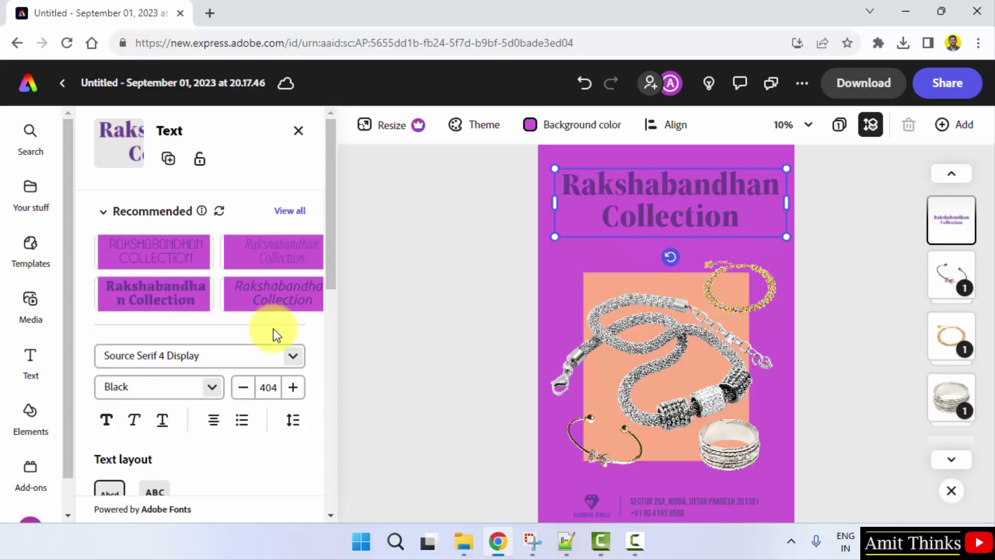
pyautogui.click(171, 298)
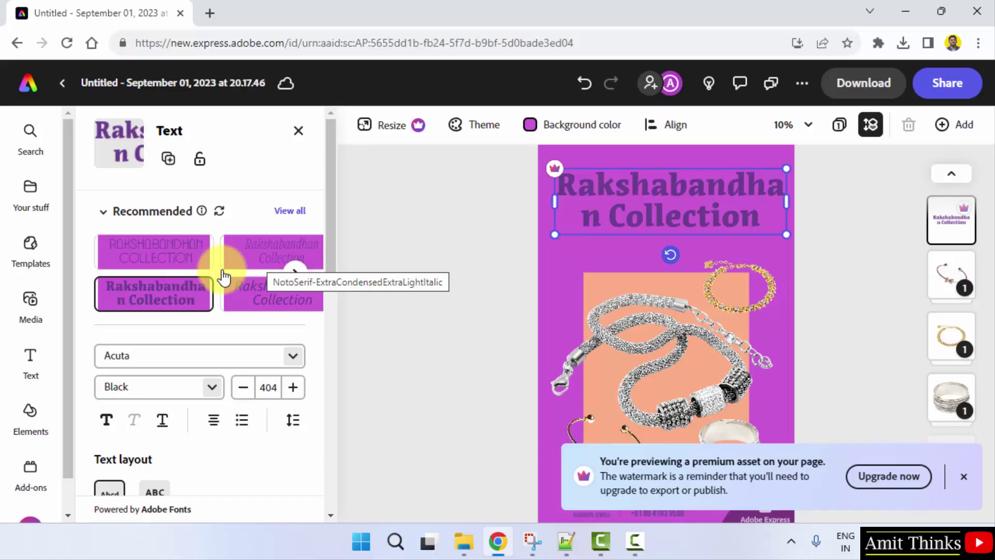
pyautogui.click(205, 262)
pyautogui.click(263, 267)
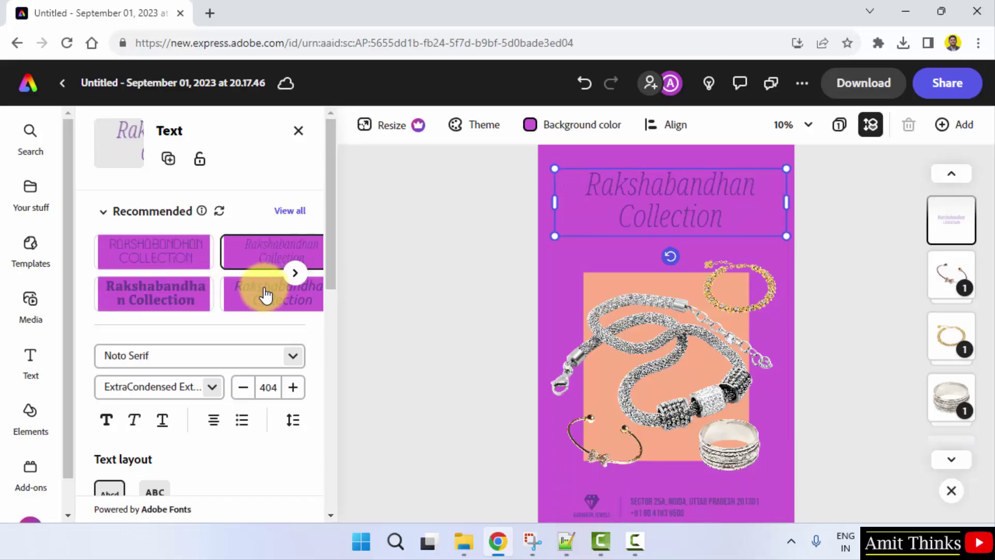
pyautogui.click(266, 295)
pyautogui.click(571, 198)
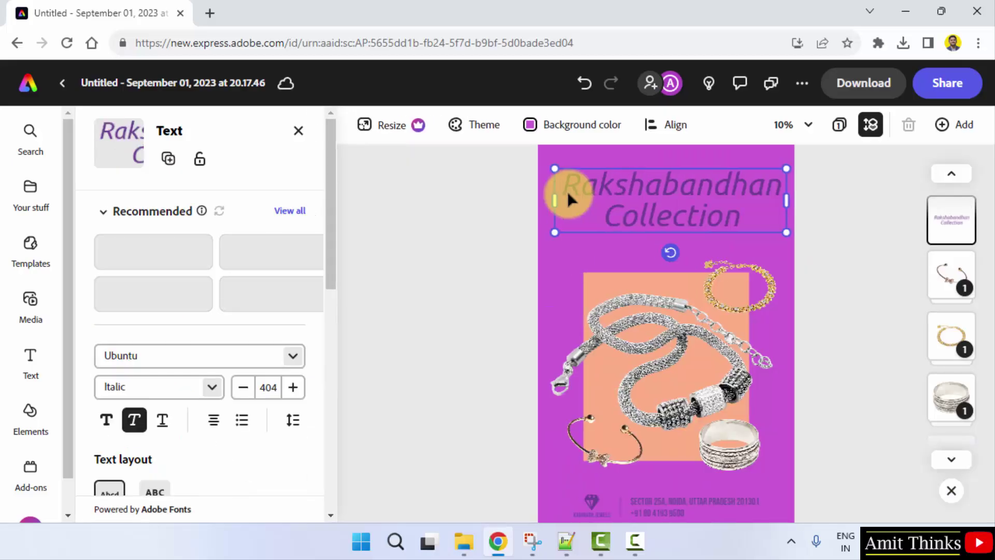
pyautogui.press('Escape')
pyautogui.click(795, 312)
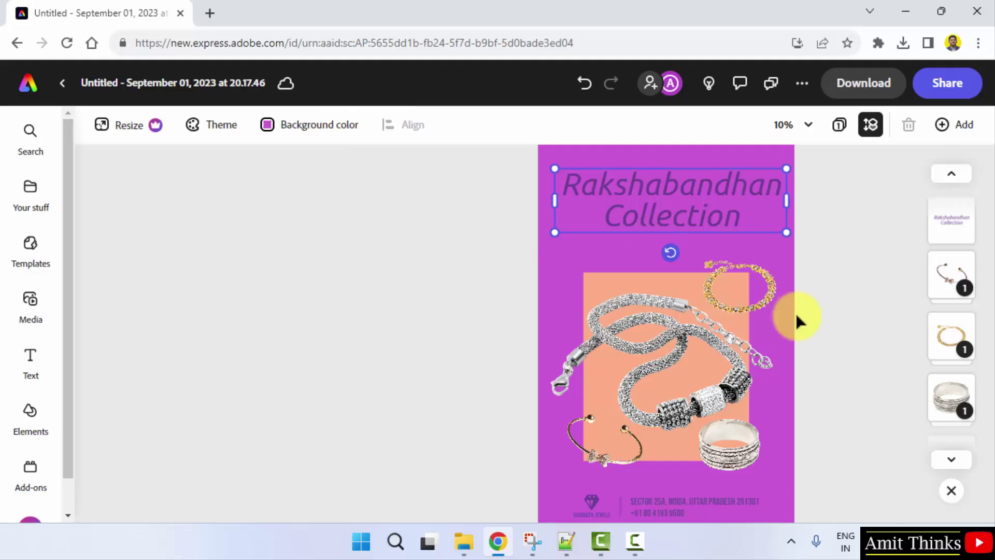
# Move the peach rectangle slightly up and the gold bracelet to its upper-left.
pyautogui.click(549, 286)
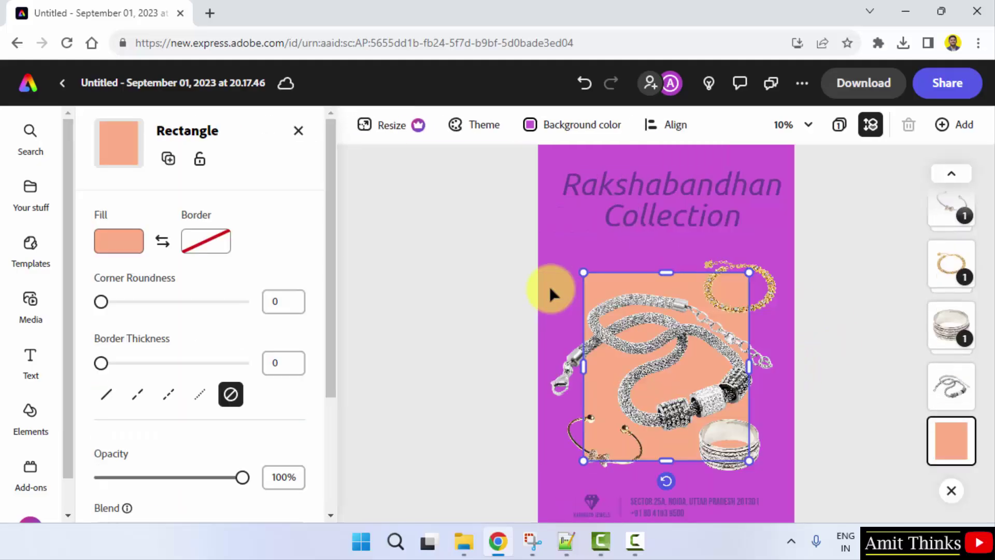
pyautogui.moveTo(604, 282); pyautogui.dragTo(603, 263)
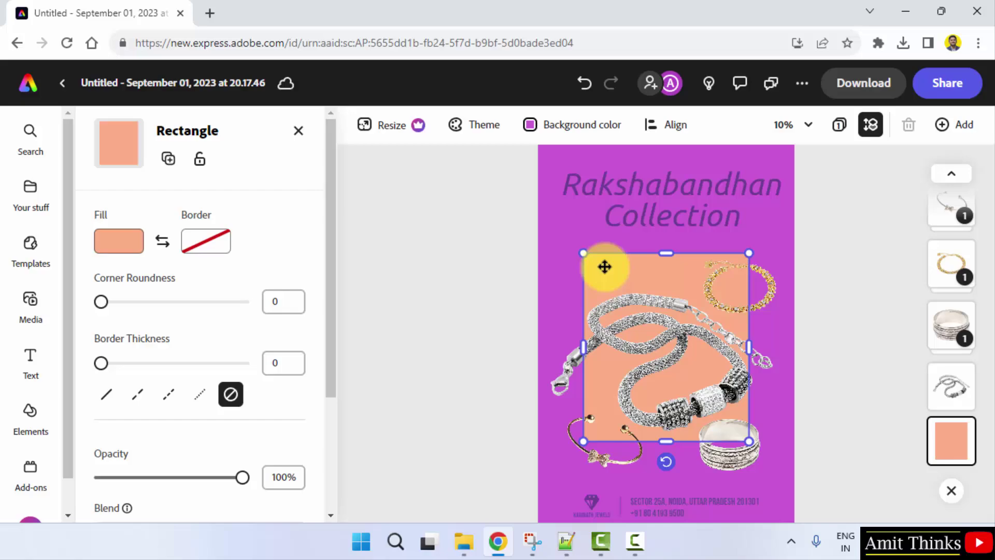
pyautogui.click(805, 365)
pyautogui.moveTo(662, 288)
pyautogui.mouseDown()
pyautogui.moveTo(639, 277)
pyautogui.moveTo(742, 269)
pyautogui.mouseUp()
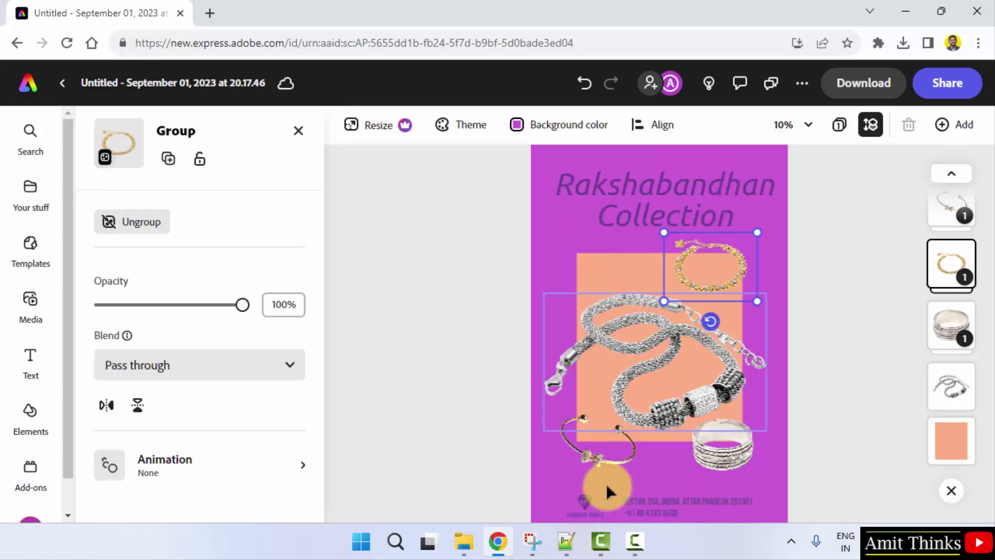
# Nudge the silver necklace up and right and raise the ring slightly.
pyautogui.click(603, 461)
pyautogui.click(715, 381)
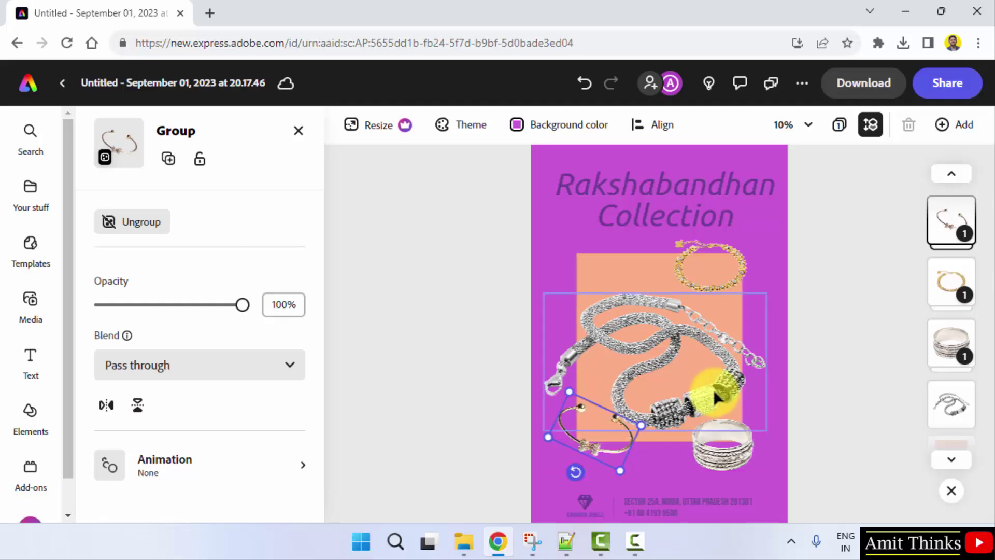
pyautogui.moveTo(712, 375); pyautogui.dragTo(722, 370)
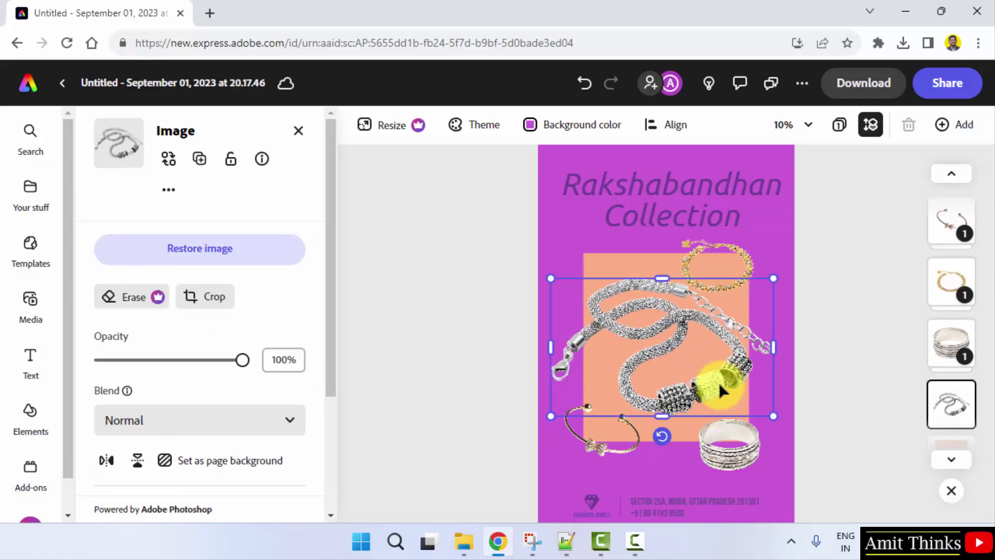
pyautogui.moveTo(732, 447); pyautogui.dragTo(725, 432)
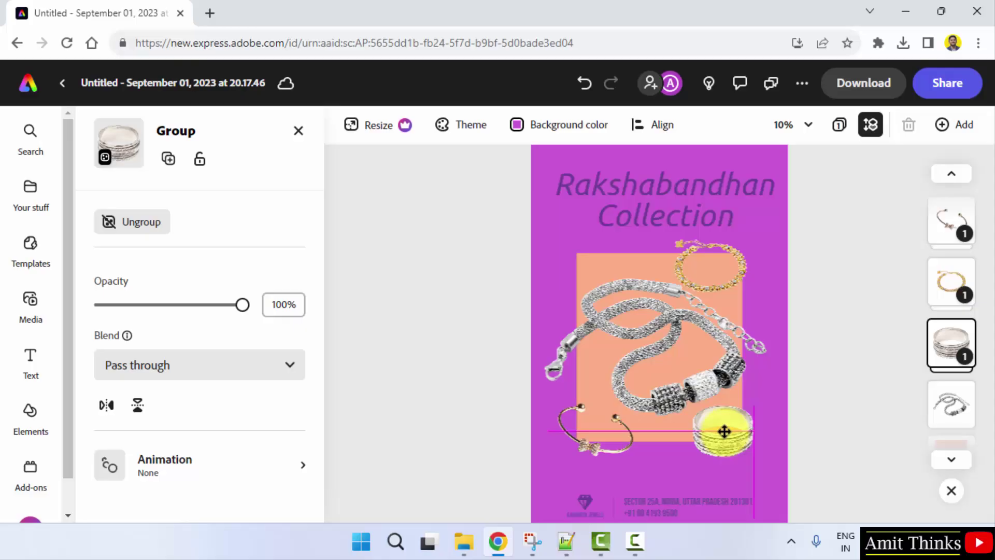
pyautogui.click(584, 505)
pyautogui.click(662, 506)
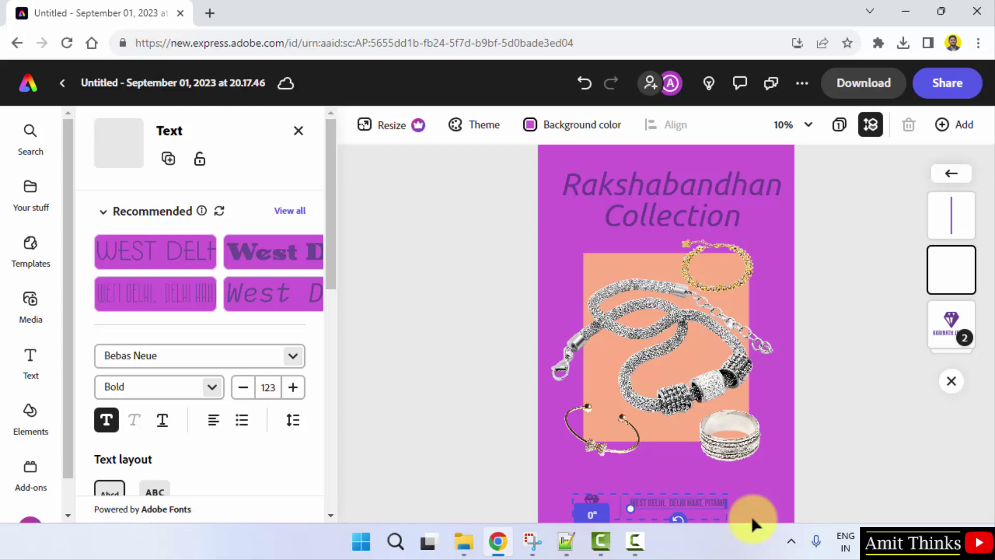
# Change the footer to DELHI HAAT, PITAMPURA with the 3rd September date, realigned at the bottom.
pyautogui.write('MPURA')
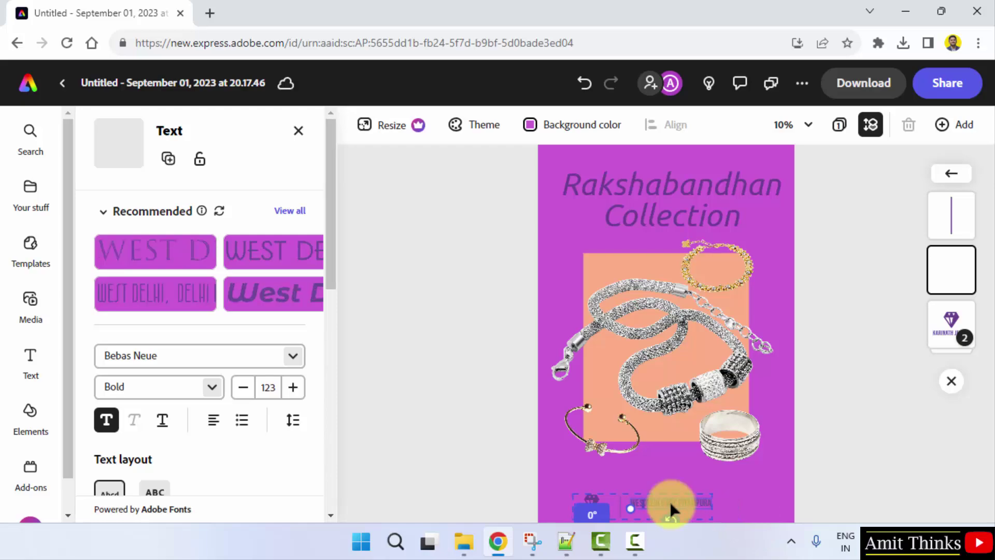
pyautogui.click(774, 429)
pyautogui.click(540, 501)
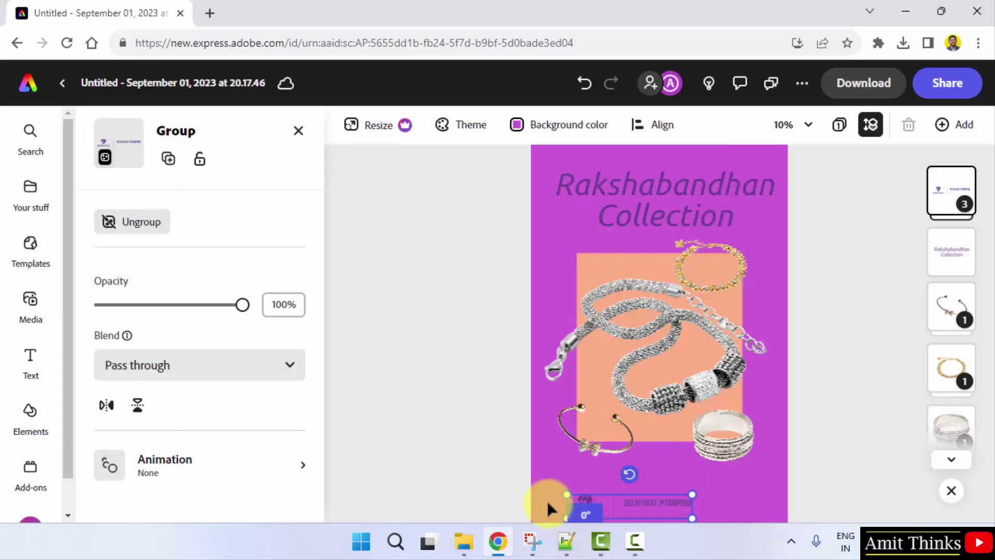
pyautogui.moveTo(585, 500); pyautogui.dragTo(720, 500)
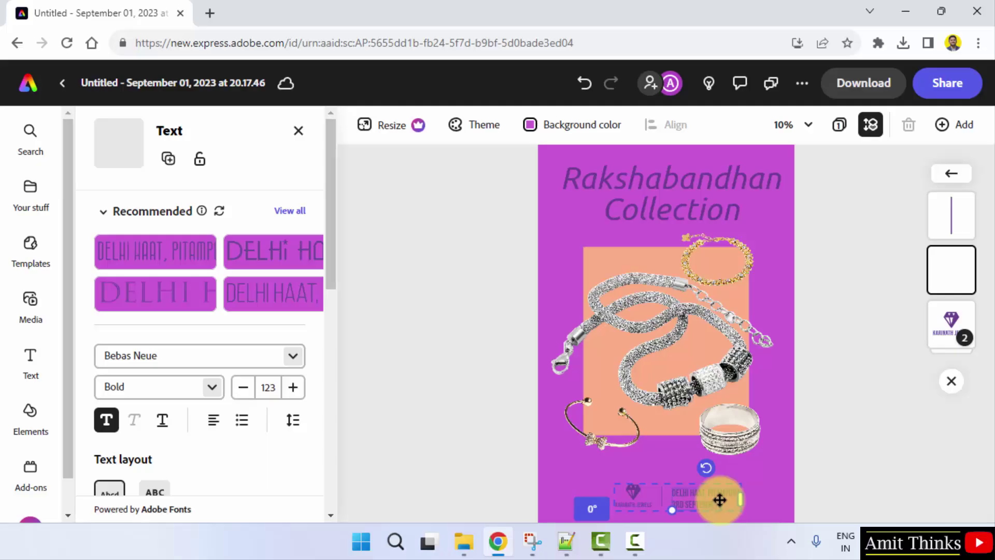
pyautogui.click(719, 500)
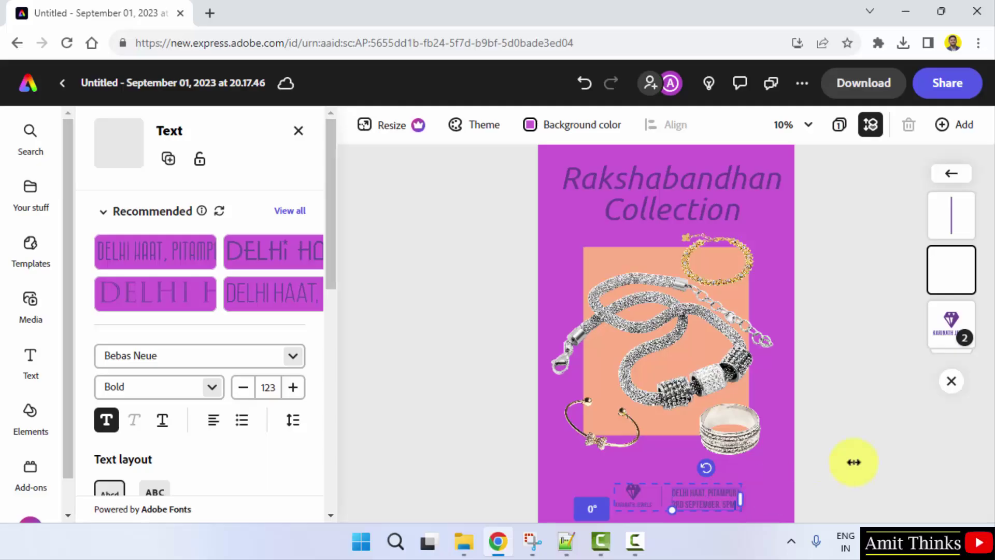
pyautogui.click(775, 418)
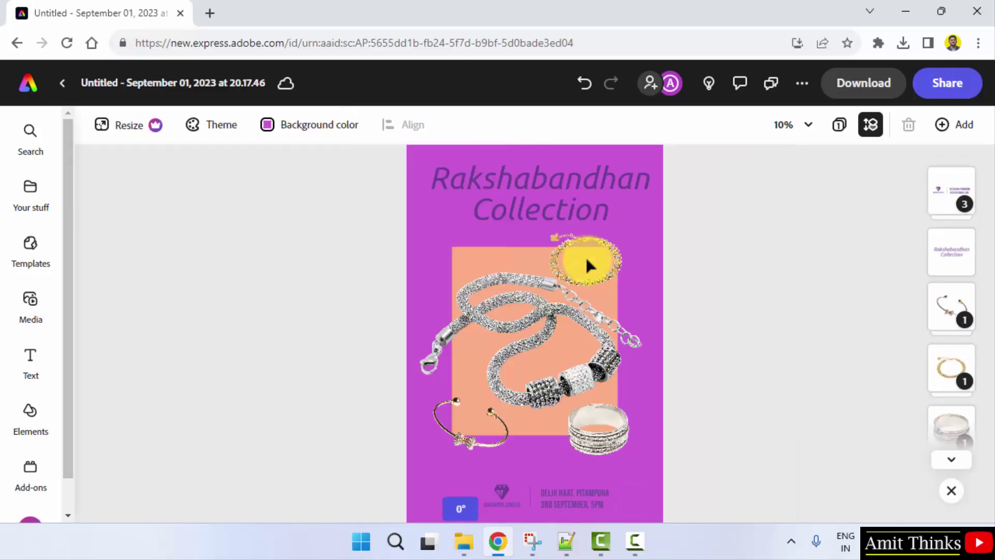
# Check the footer placement, then title the untitled design 'Raksha Bandhan Poster'.
pyautogui.click(515, 499)
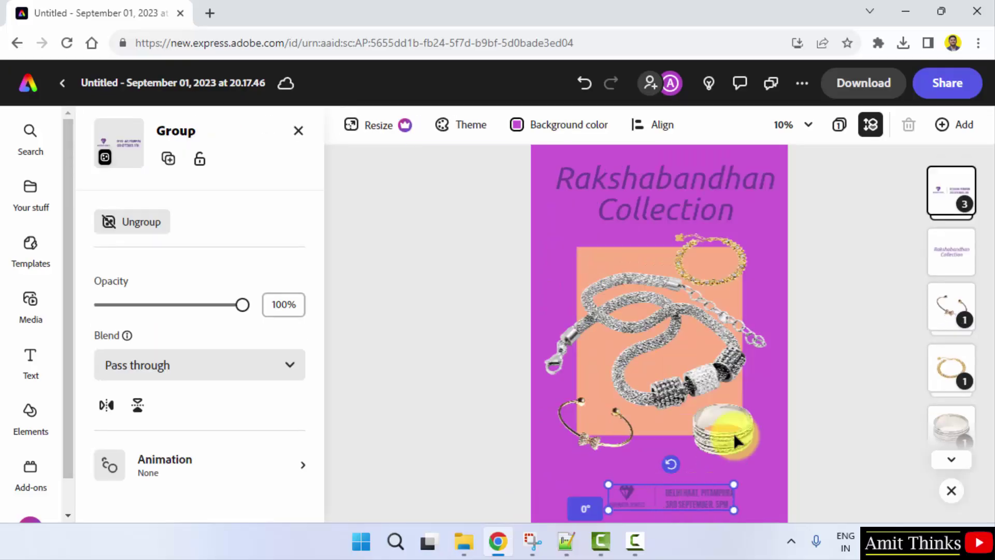
pyautogui.click(807, 378)
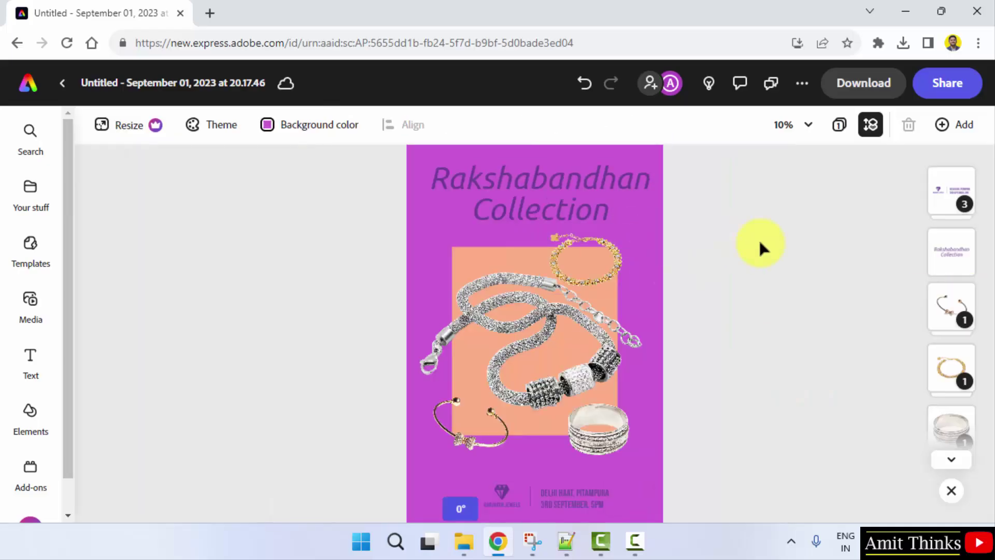
pyautogui.click(146, 82)
pyautogui.write('Raksha B')
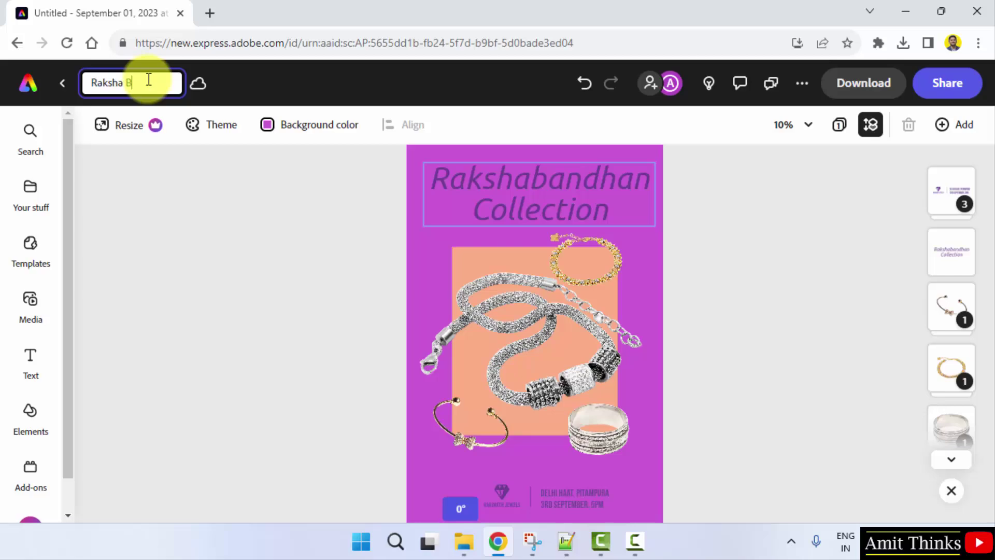
pyautogui.write('Poster')
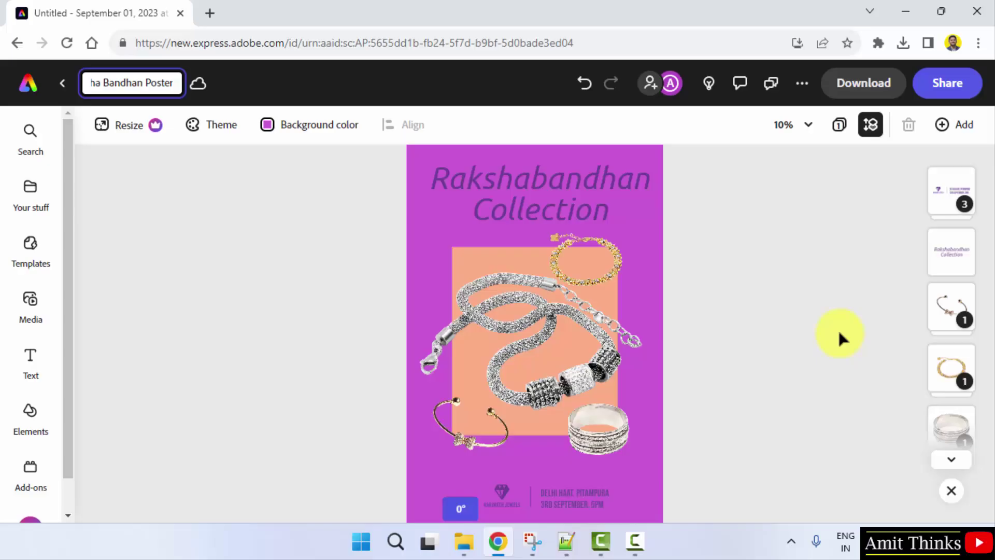
pyautogui.click(814, 341)
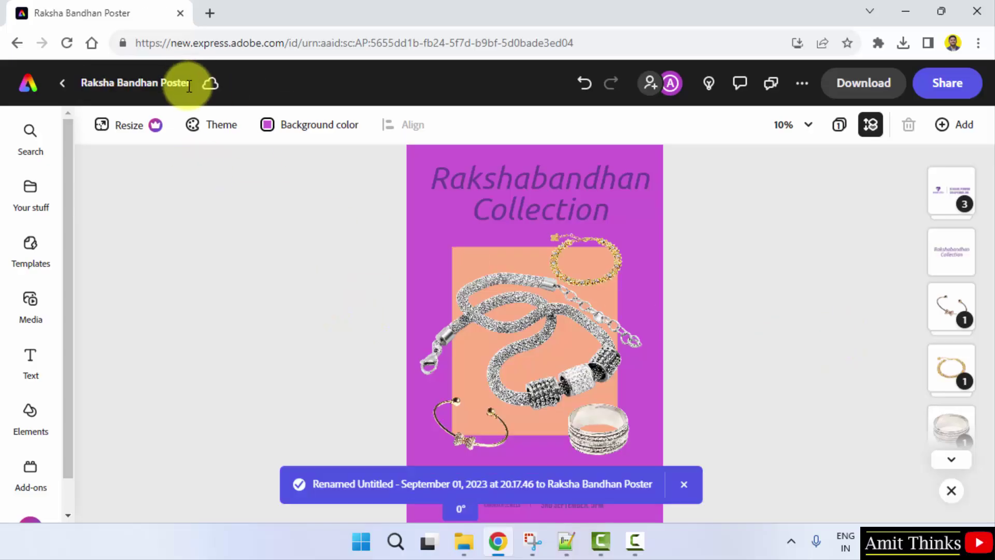
# Download the poster as PNG and bring up options for Raksha Bandhan Poster.png in downloads.
pyautogui.click(876, 97)
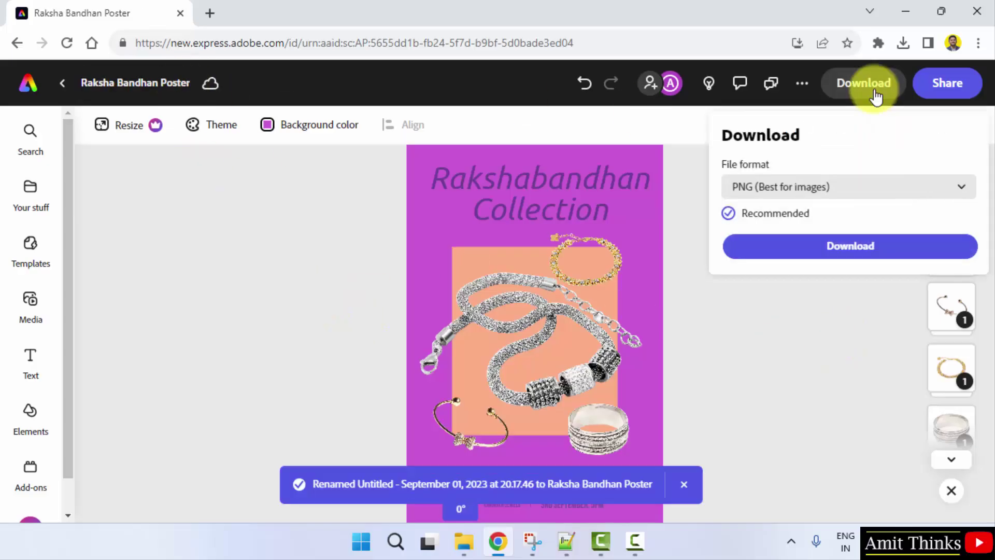
pyautogui.click(834, 252)
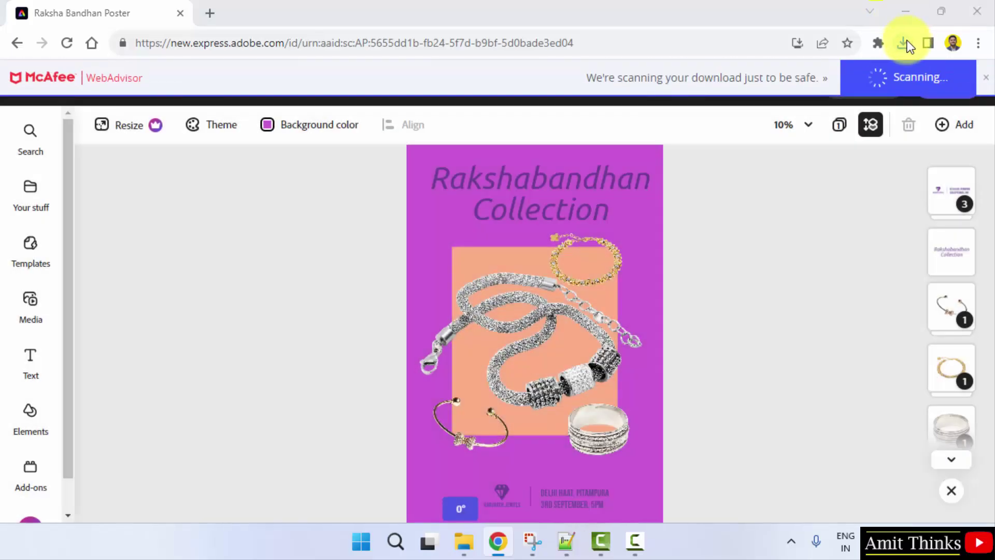
pyautogui.click(904, 43)
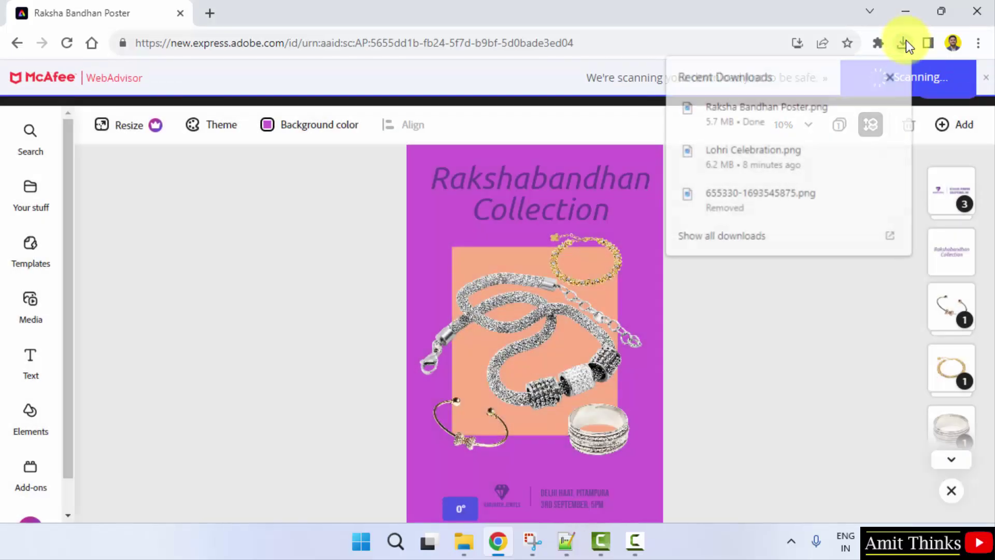
pyautogui.rightClick(774, 106)
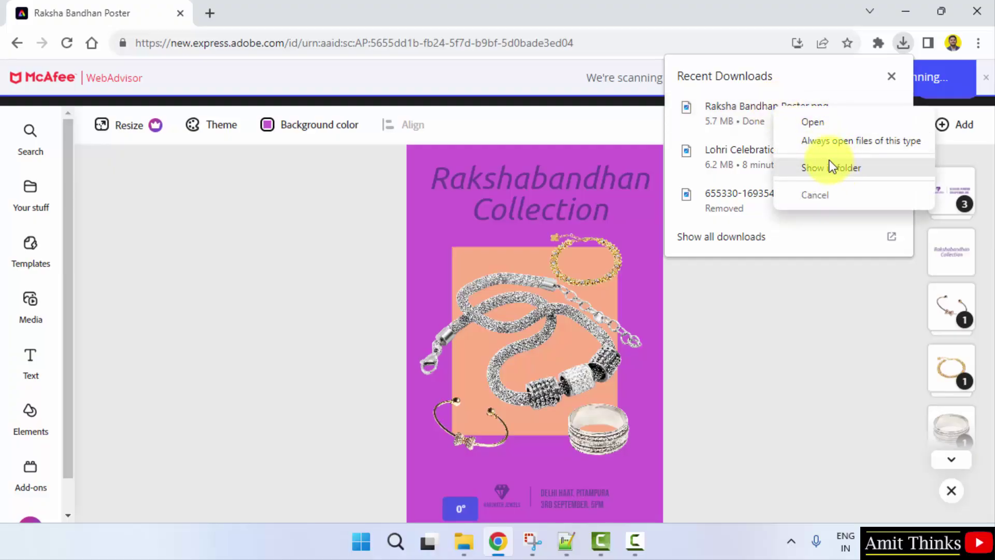
# Open Raksha Bandhan Poster.png in Photos, zoom and pan over the jewelry, then close it.
pyautogui.click(822, 122)
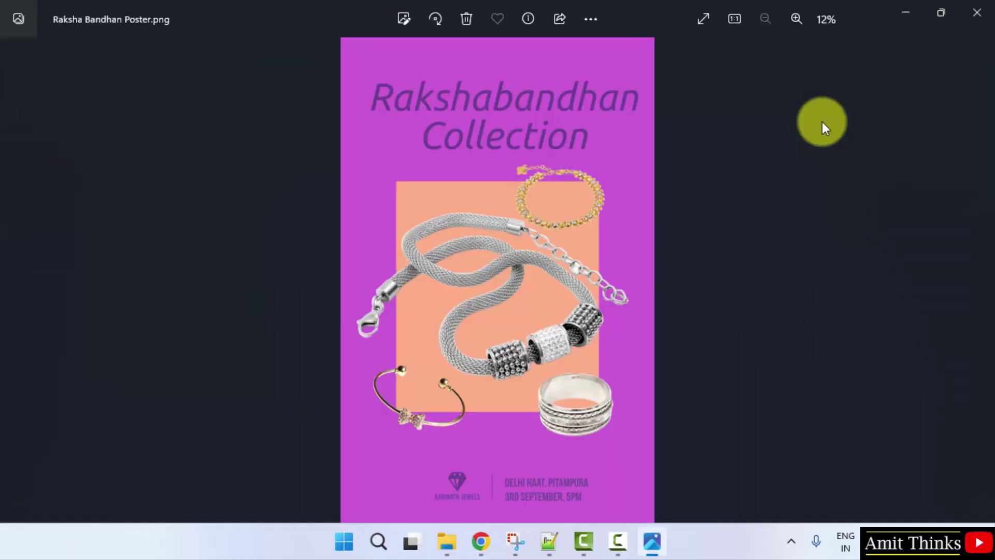
pyautogui.scroll(2, 556, 312)
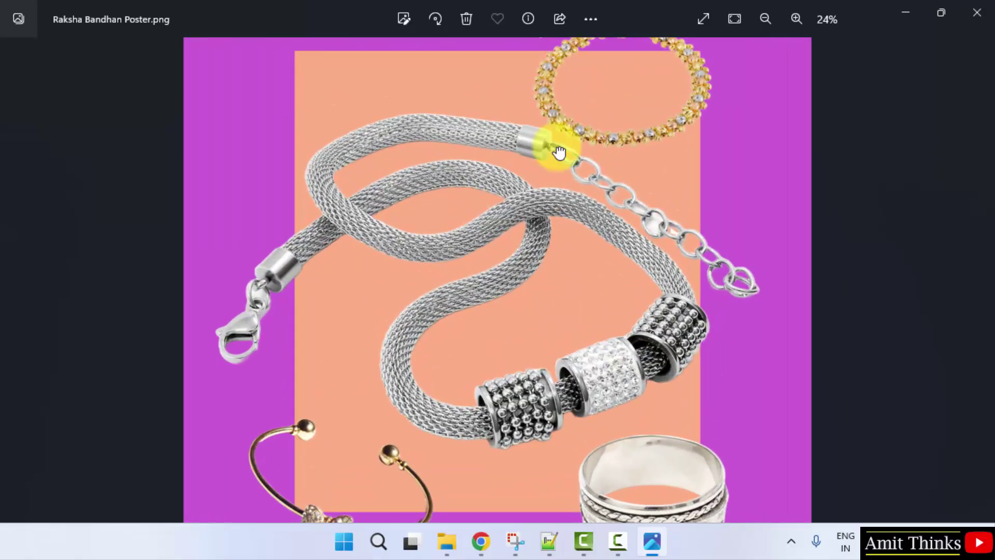
pyautogui.scroll(-3, 633, 329)
pyautogui.moveTo(589, 327)
pyautogui.mouseDown()
pyautogui.moveTo(547, 274)
pyautogui.moveTo(579, 534)
pyautogui.mouseUp()
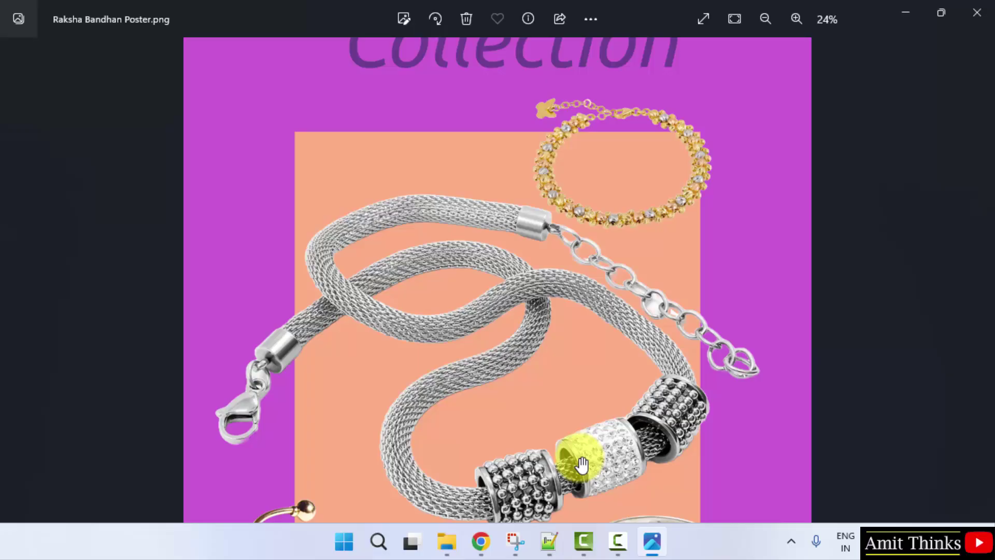
pyautogui.scroll(-3, 596, 150)
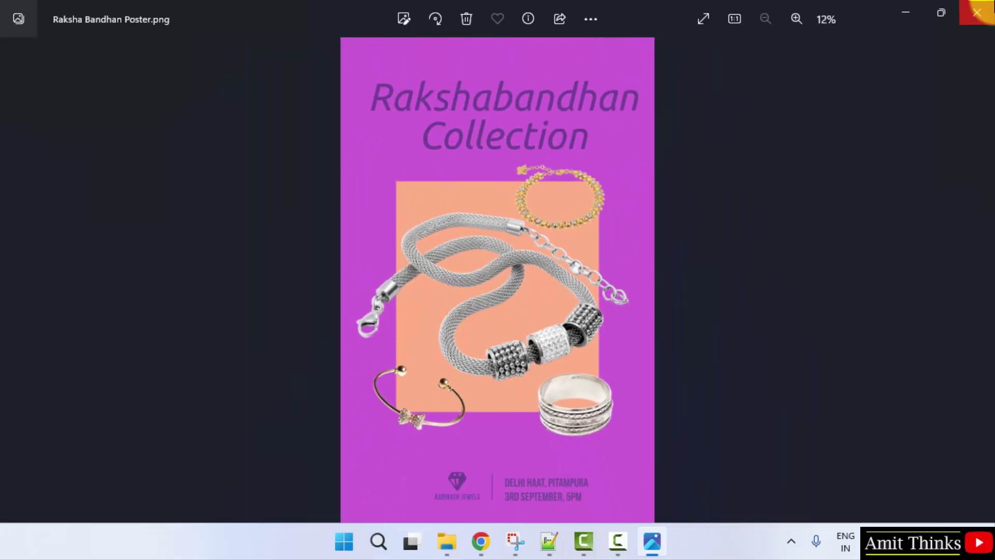
pyautogui.click(978, 13)
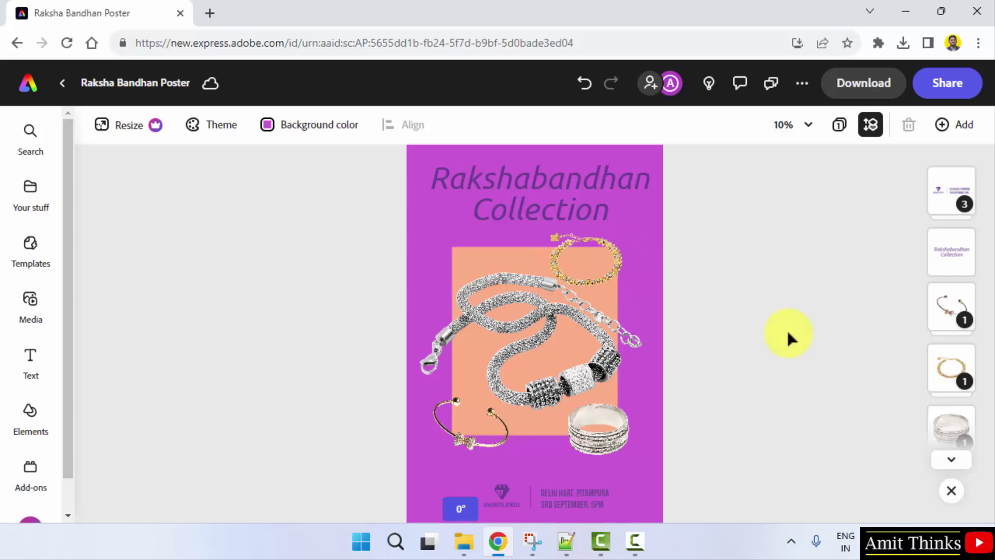